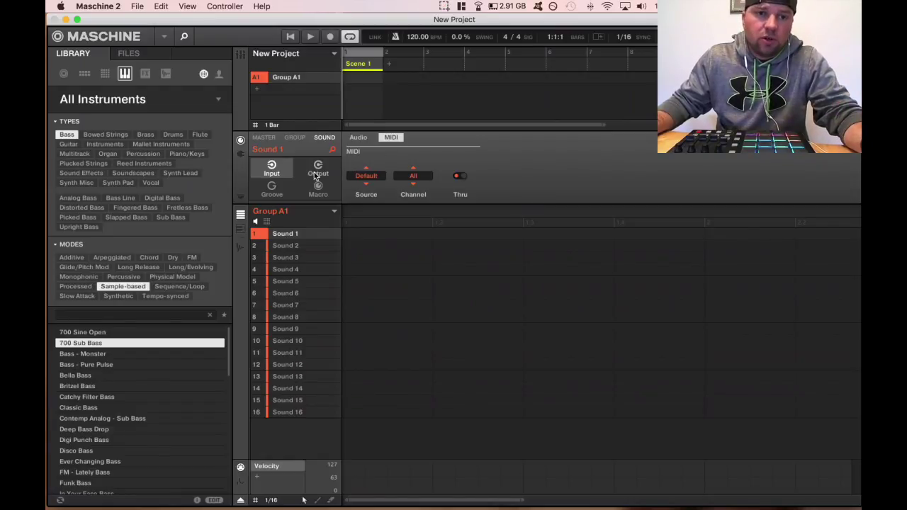
- Load the 3l3ktr0 Kit into group A1 and delete every note from its preset pattern
click(86, 75)
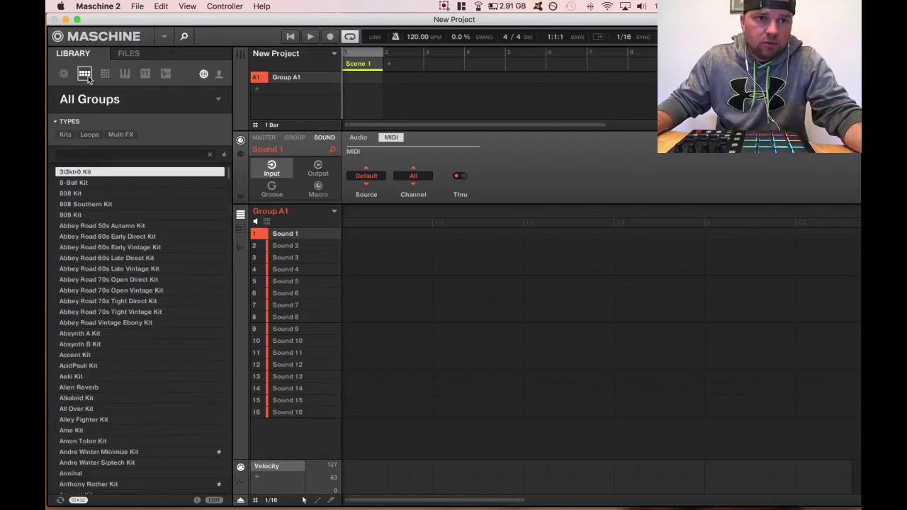
double_click(90, 172)
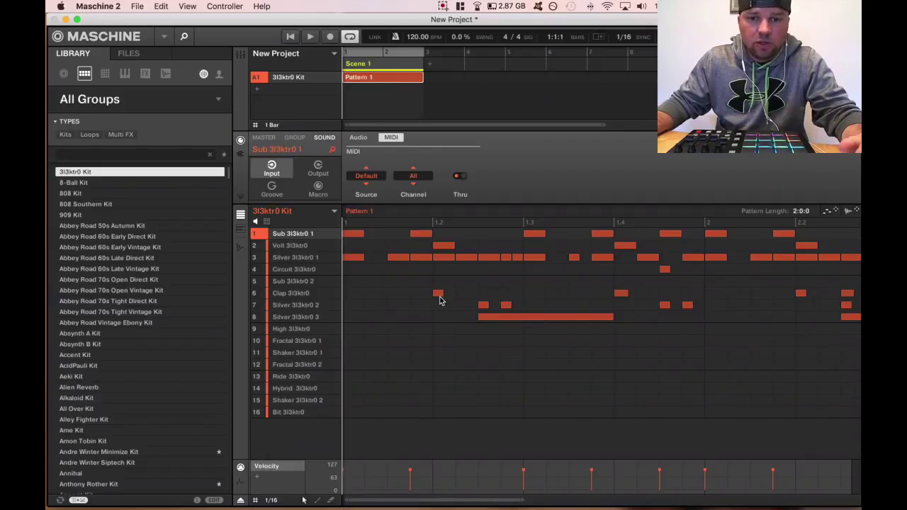
drag(448, 278, 596, 357)
key(super+a)
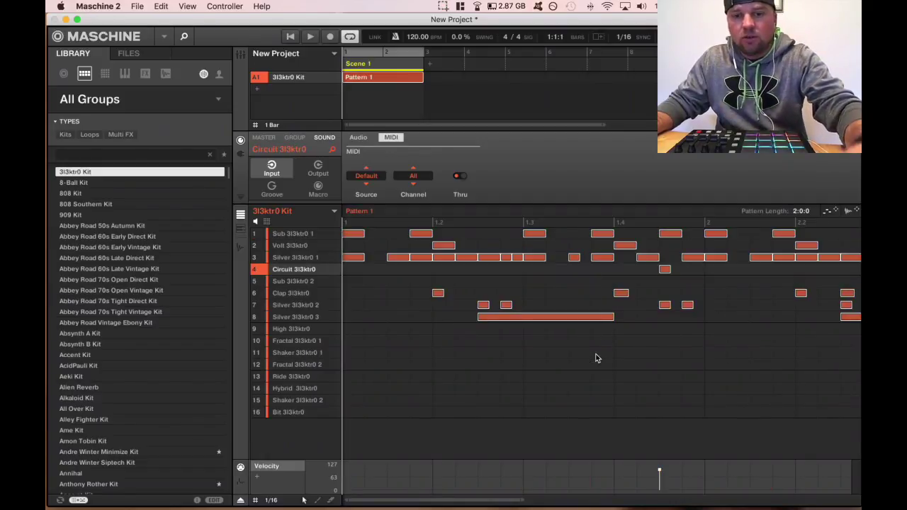
key(Delete)
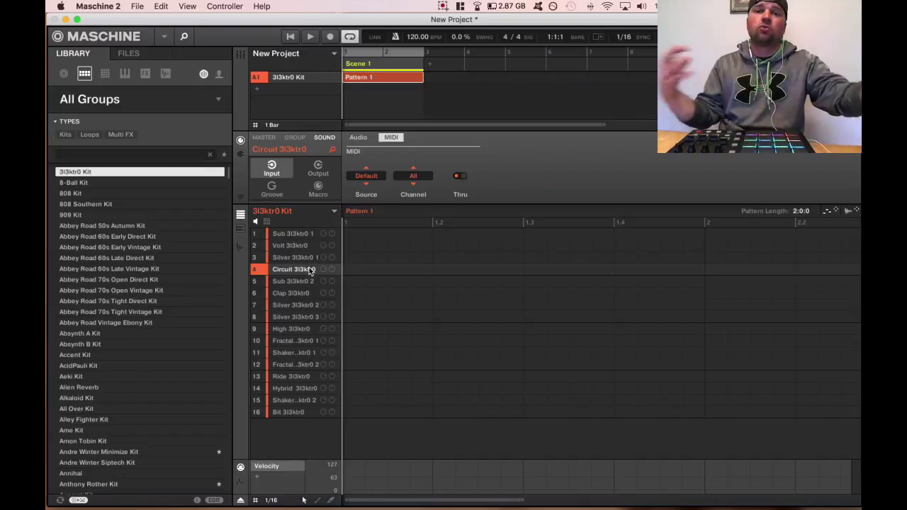
click(292, 139)
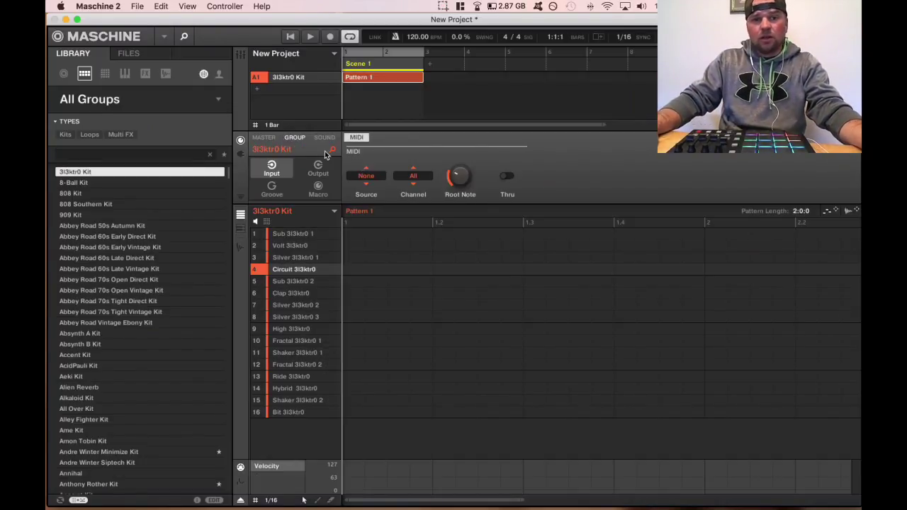
- Browse the kit group's Macro, Output and plug-in pages, ending on its MIDI Input page
click(318, 184)
click(318, 168)
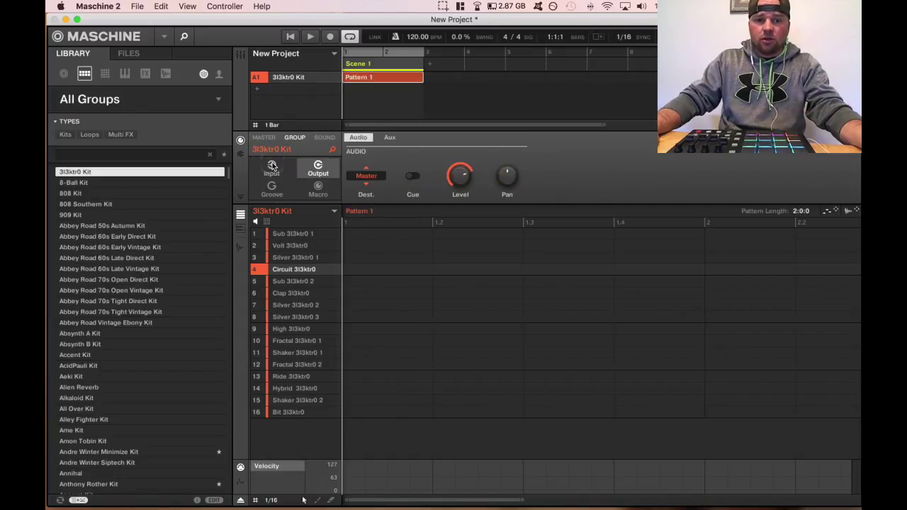
click(272, 169)
click(240, 154)
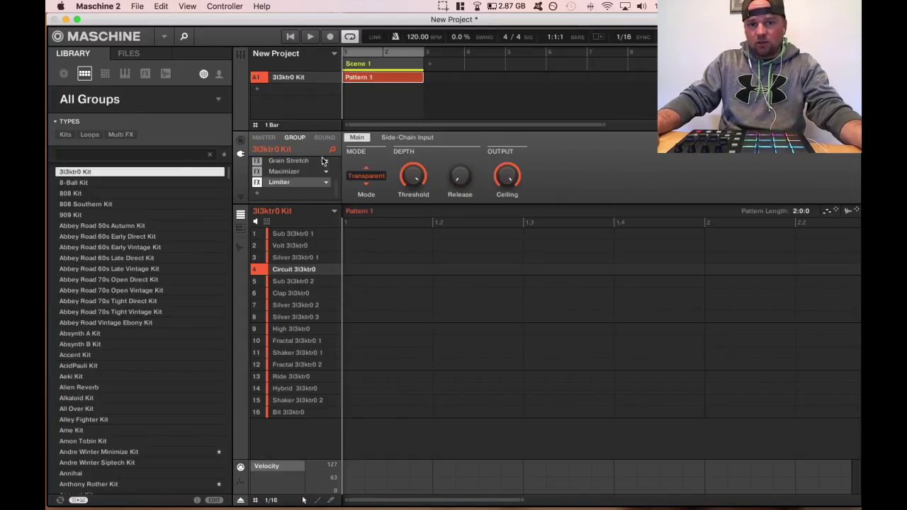
click(241, 141)
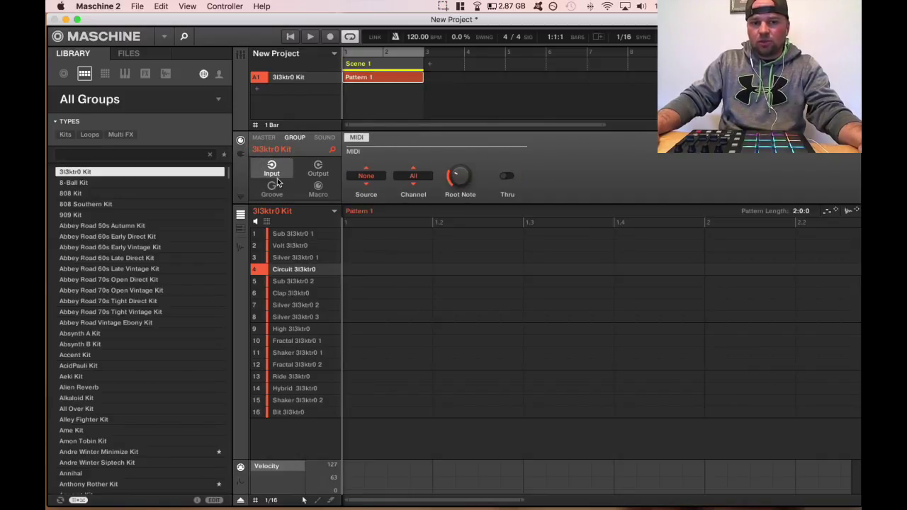
click(318, 189)
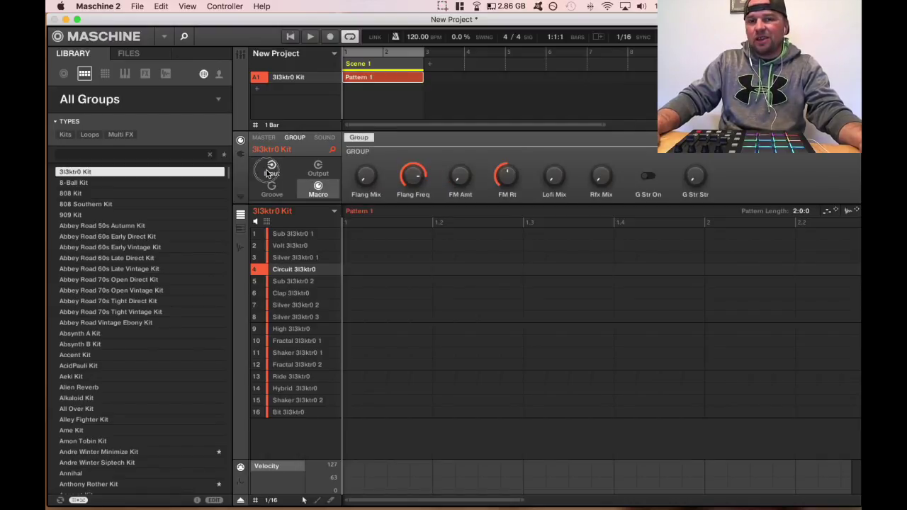
click(270, 174)
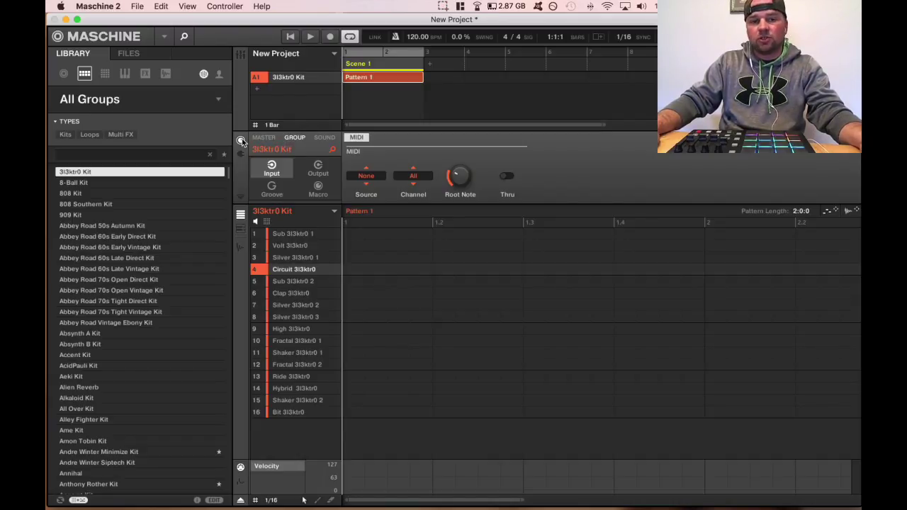
- Set the 3l3ktr0 Kit group's MIDI input Source to MPD226 (Port A)
click(366, 176)
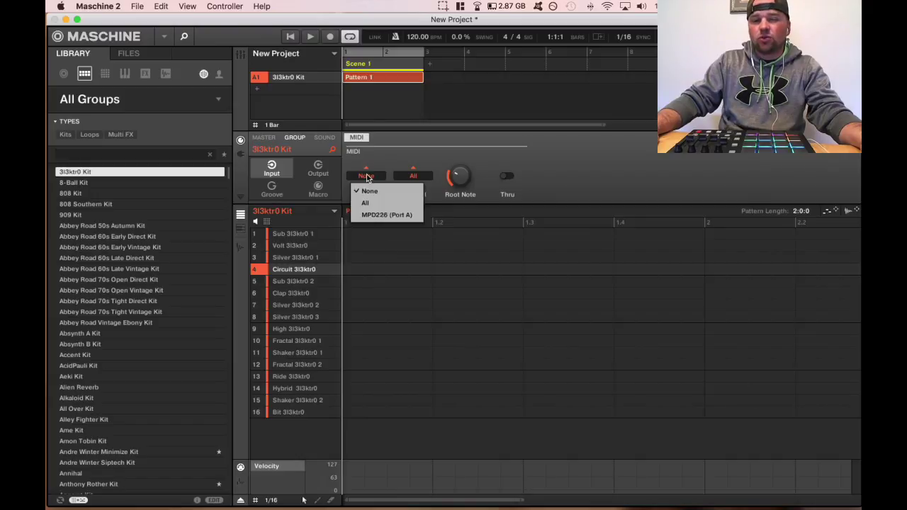
click(383, 214)
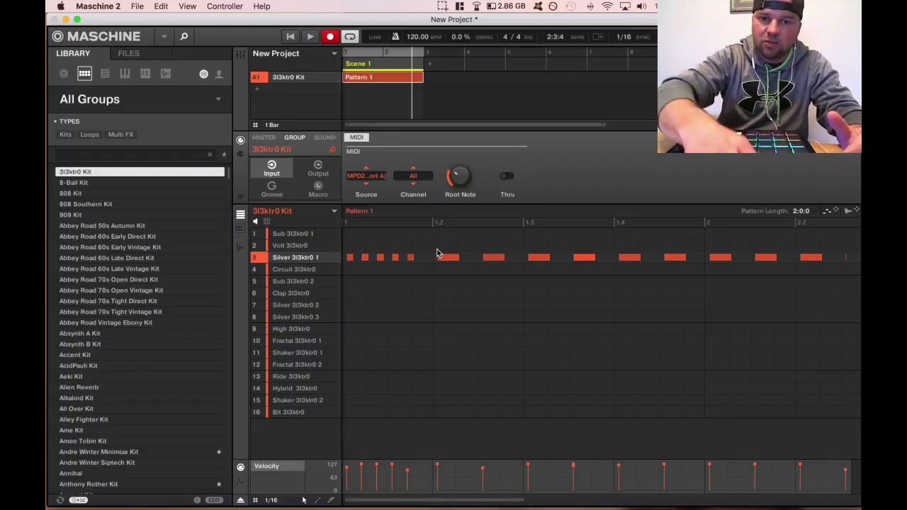
- Move the row 3 Silver 3l3ktr0 1 hi-hat notes to the pattern start and play the pattern
scroll(399, 266, right, 10)
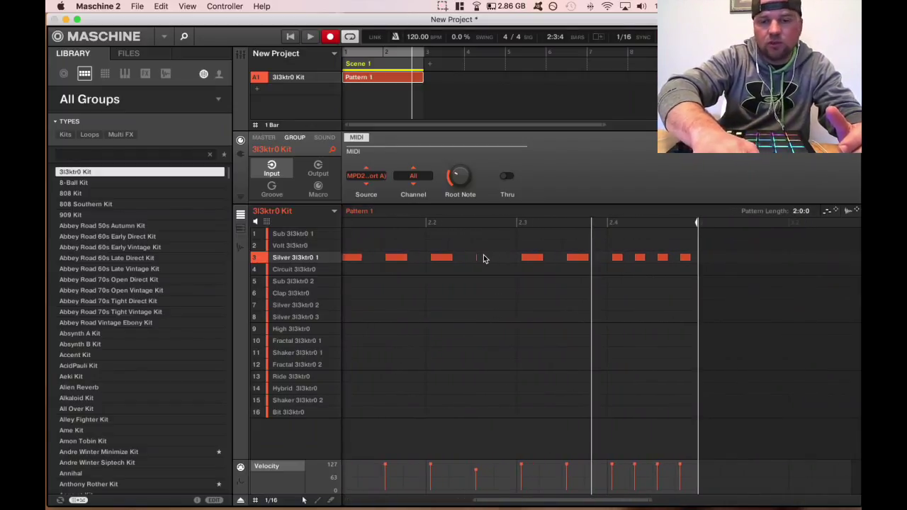
scroll(485, 258, left, 4)
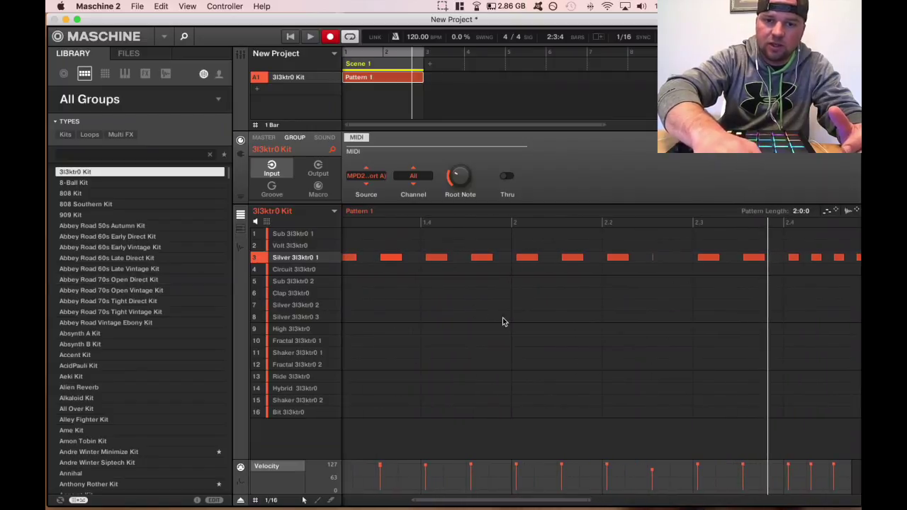
scroll(503, 318, left, 6)
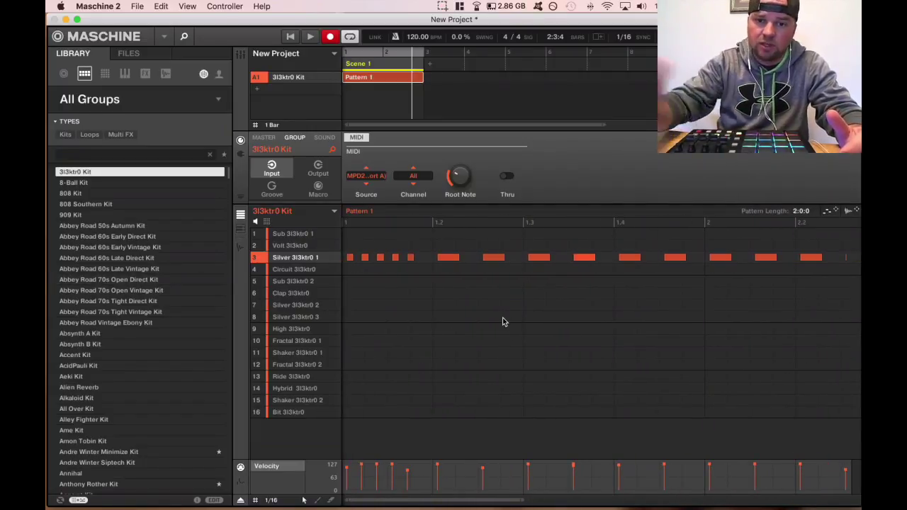
drag(347, 255, 797, 258)
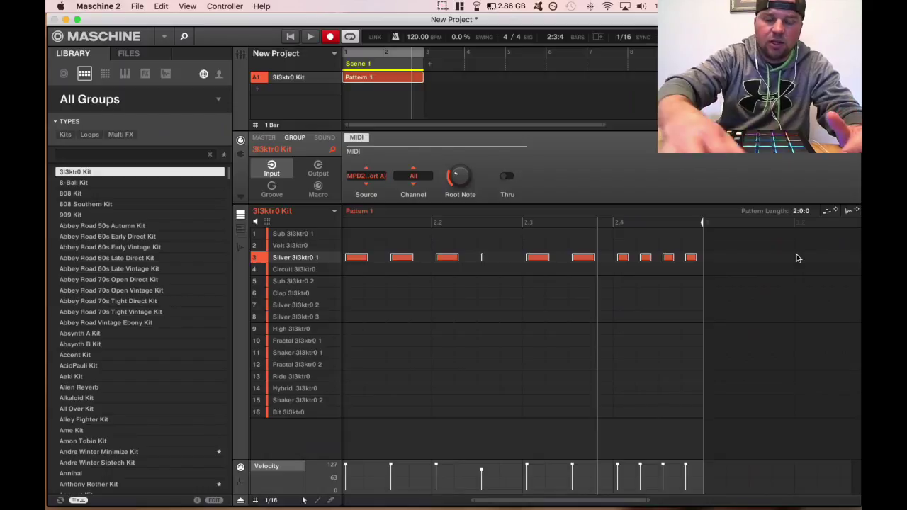
scroll(655, 301, left, 5)
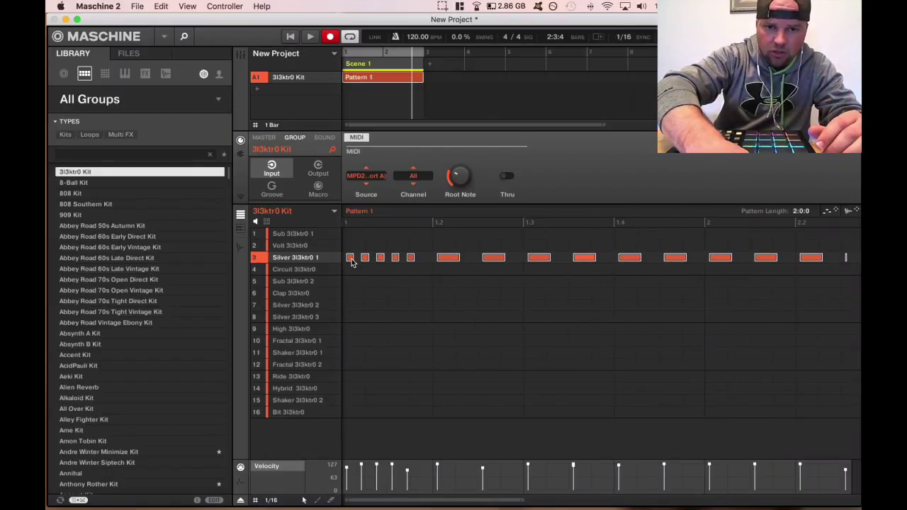
drag(349, 258, 344, 258)
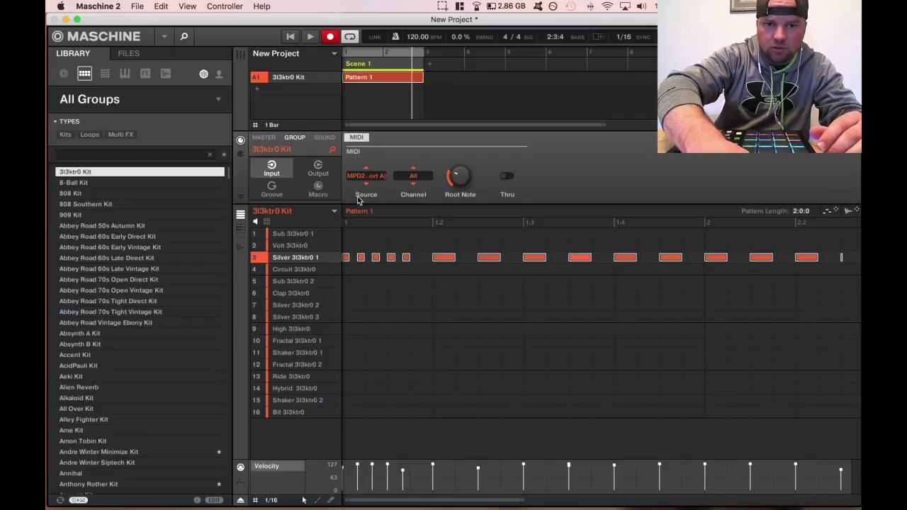
key(space)
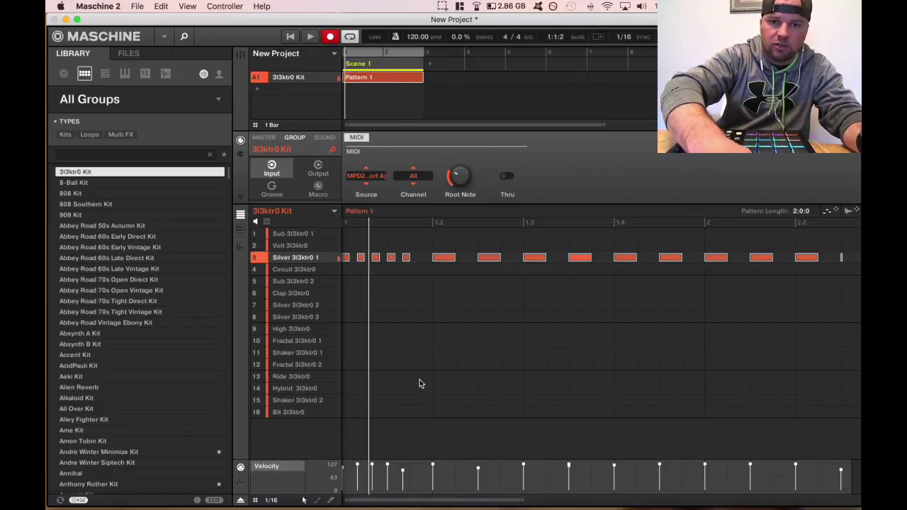
click(463, 318)
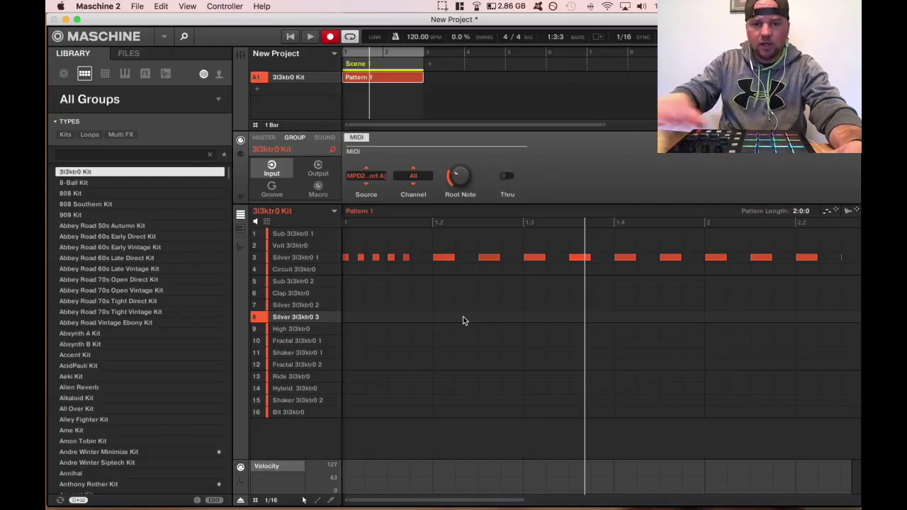
- Add an empty Group B1 below the 3l3ktr0 Kit group
click(259, 90)
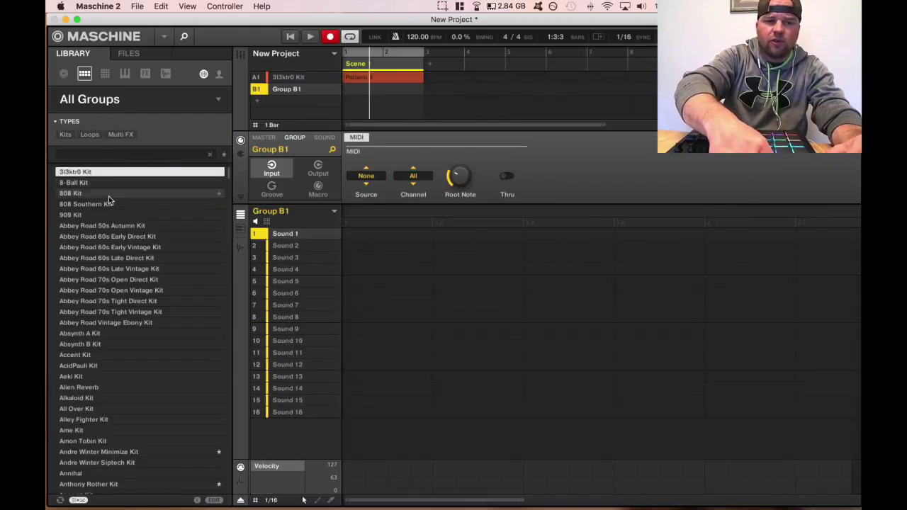
- Load the 700 Sub Bass instrument into Group B1's Sound 1, then play and stop the project
click(123, 76)
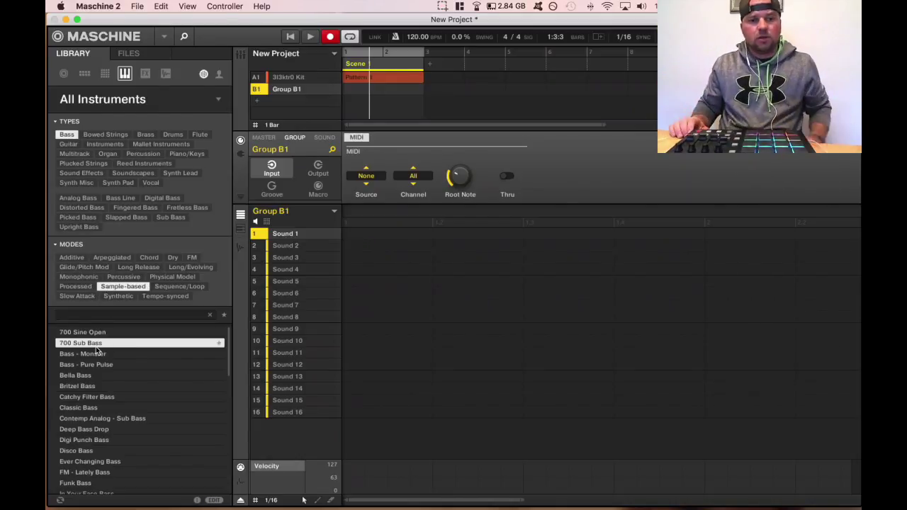
key(Return)
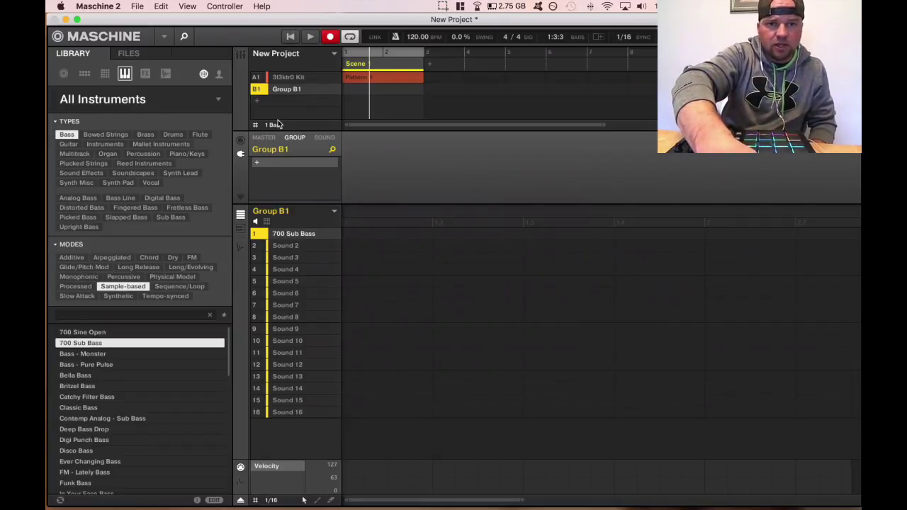
click(310, 39)
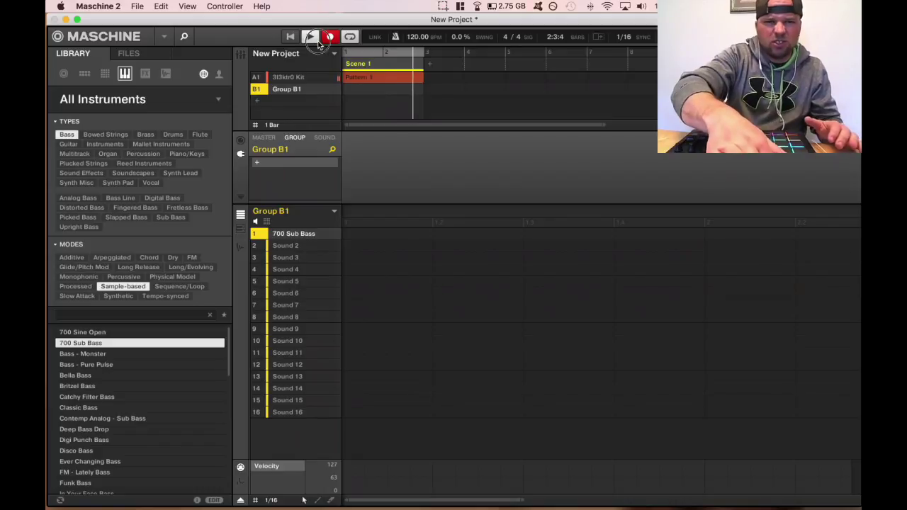
click(311, 41)
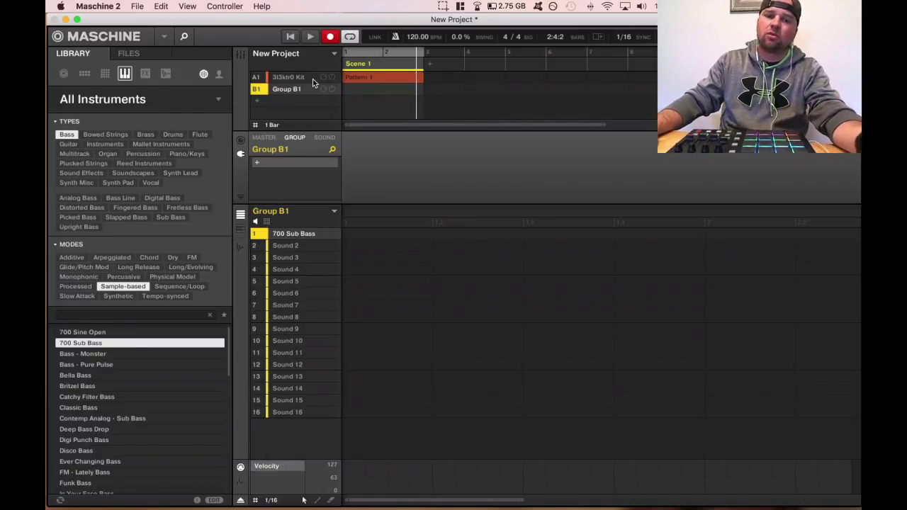
- Set the 3l3ktr0 Kit group's MIDI input Source to None, then select Group B1
click(312, 79)
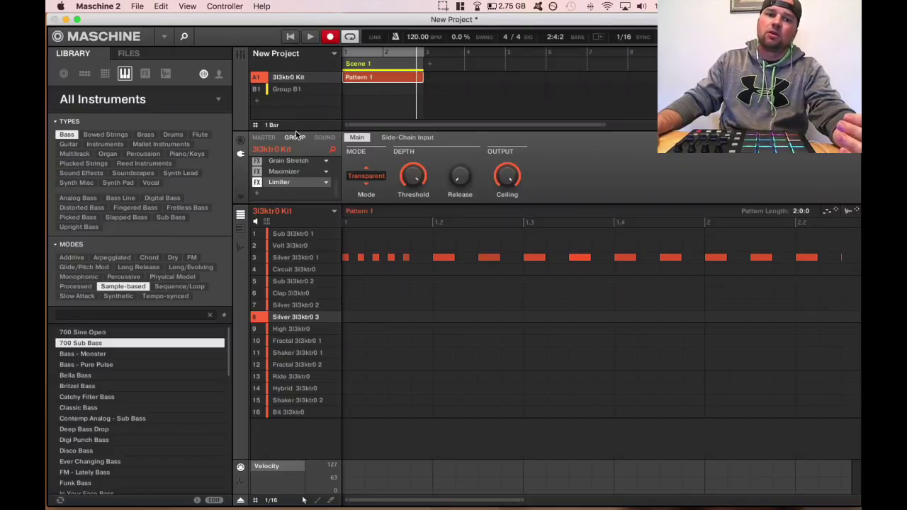
click(241, 141)
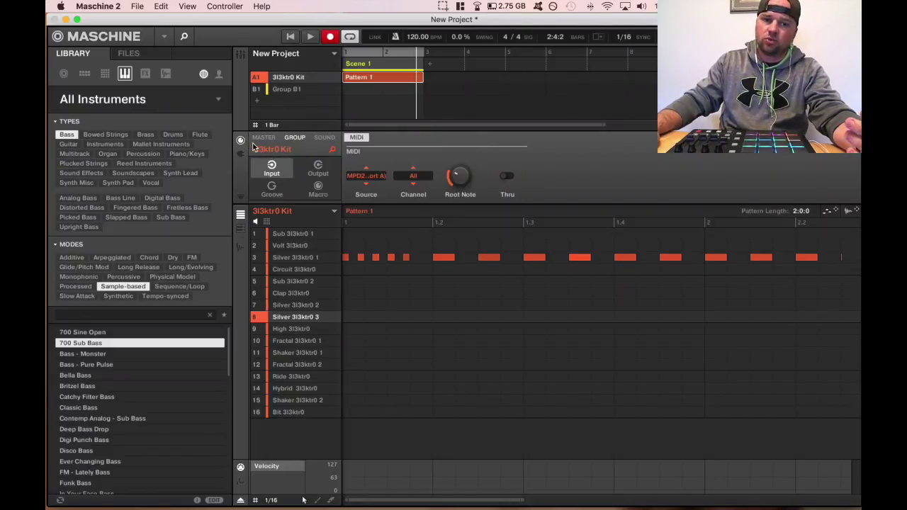
click(366, 176)
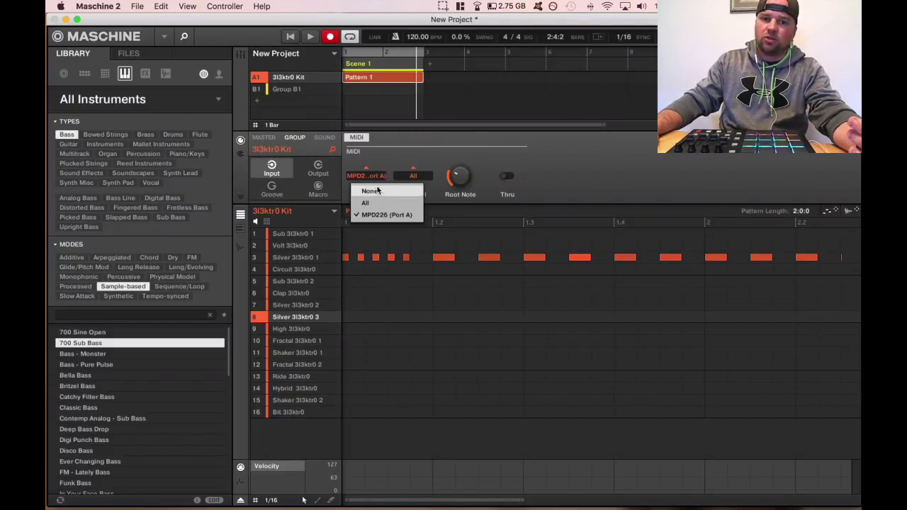
click(370, 191)
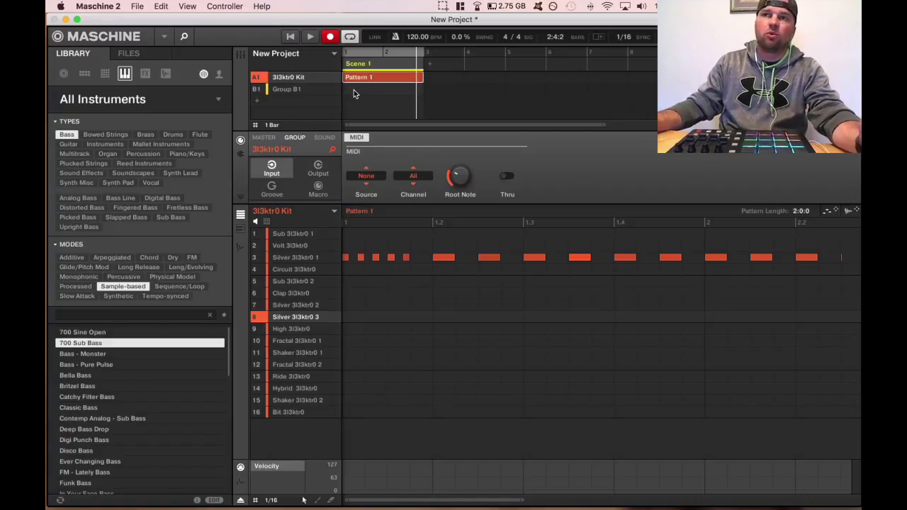
click(299, 91)
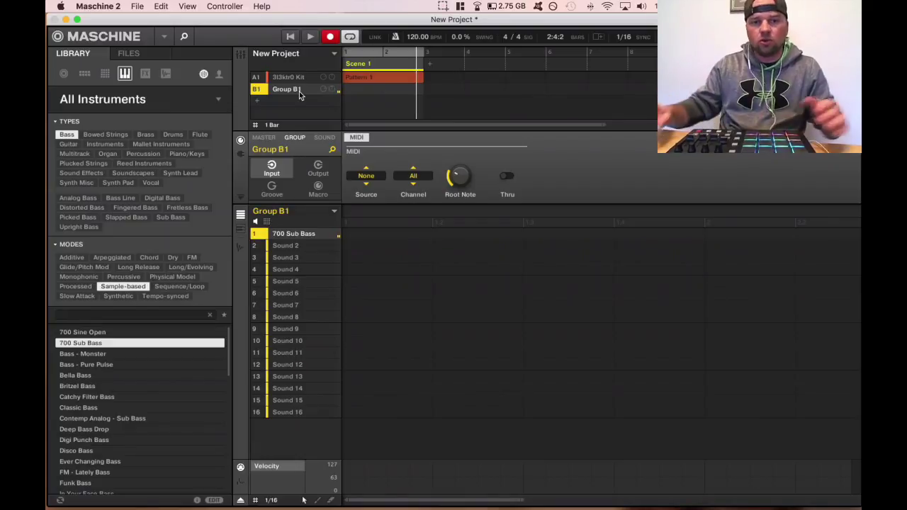
- Reselect the 3l3ktr0 Kit group and set its MIDI Source back to MPD226 (Port A)
click(287, 80)
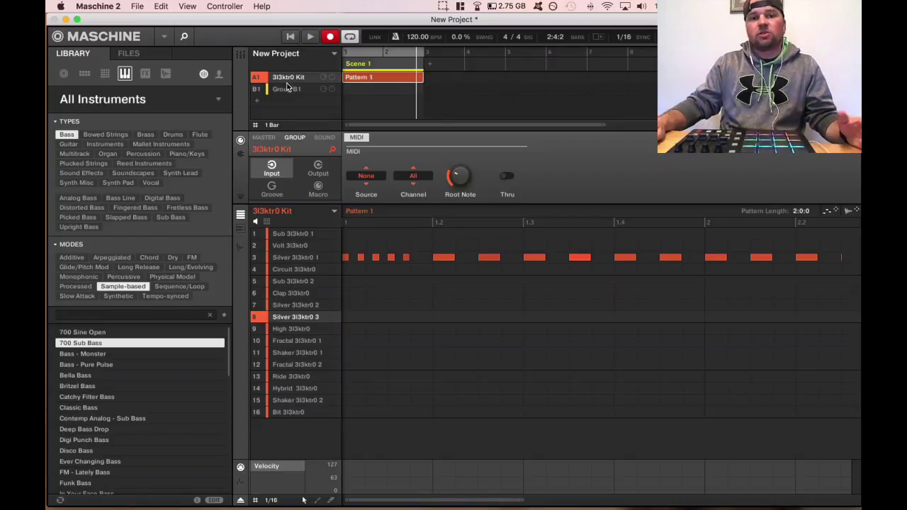
click(385, 178)
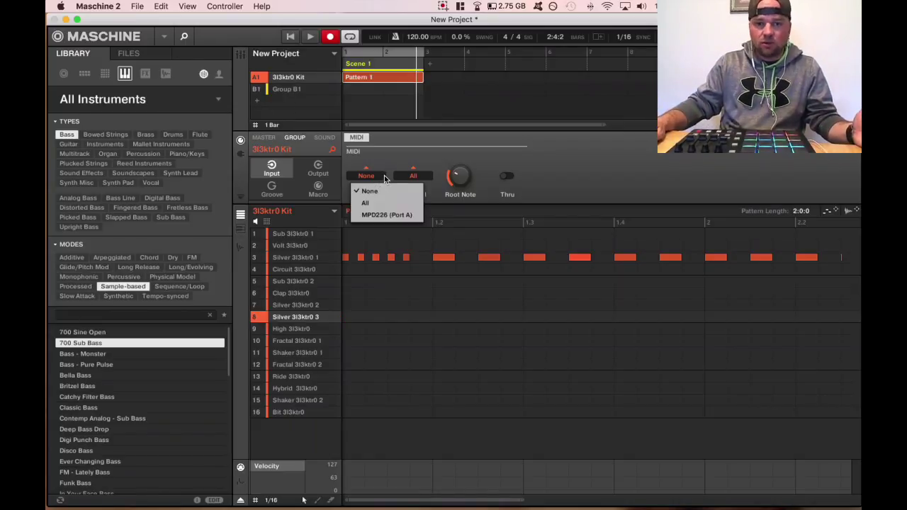
click(384, 215)
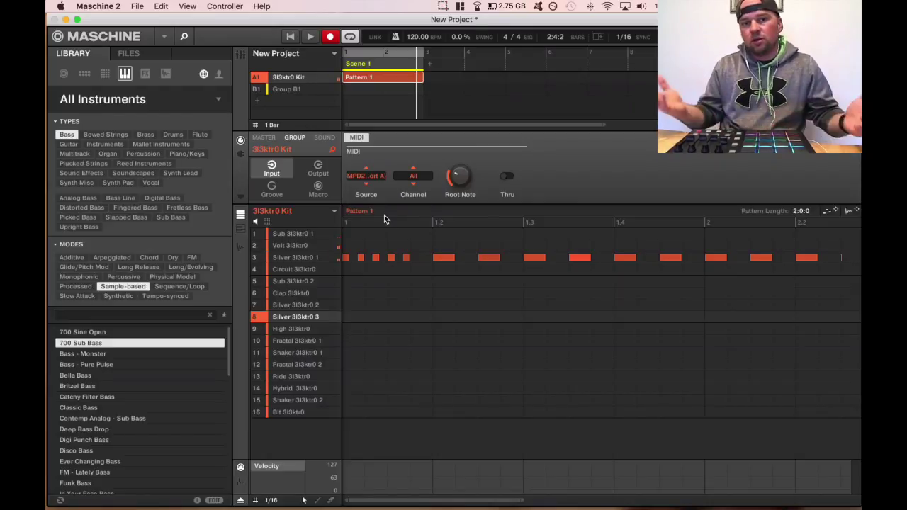